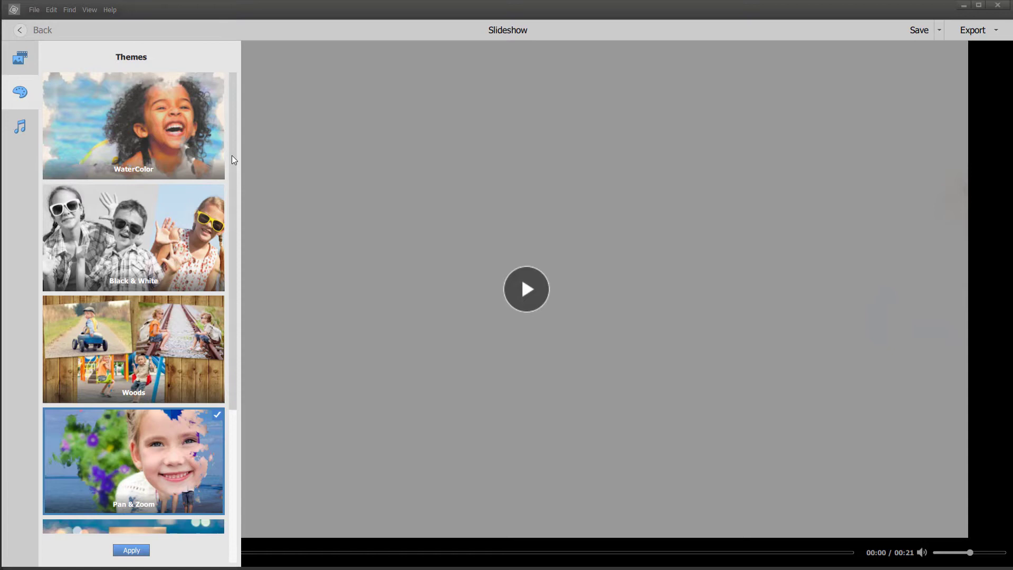
Step: Leave the Organizer slideshow themes and open a new empty Premiere Elements project in Expert mode
drag(233, 156, 319, 376)
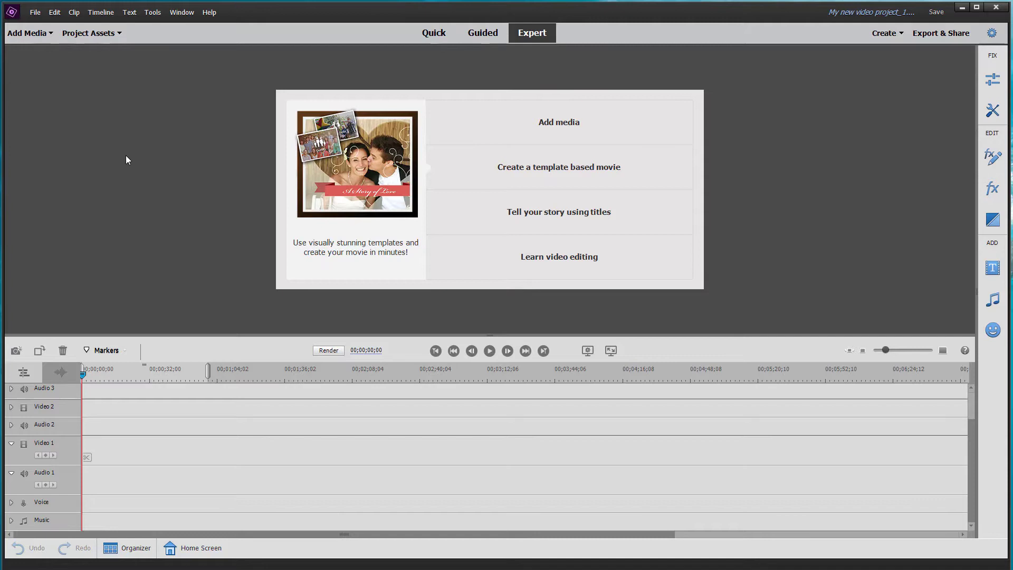
click(37, 13)
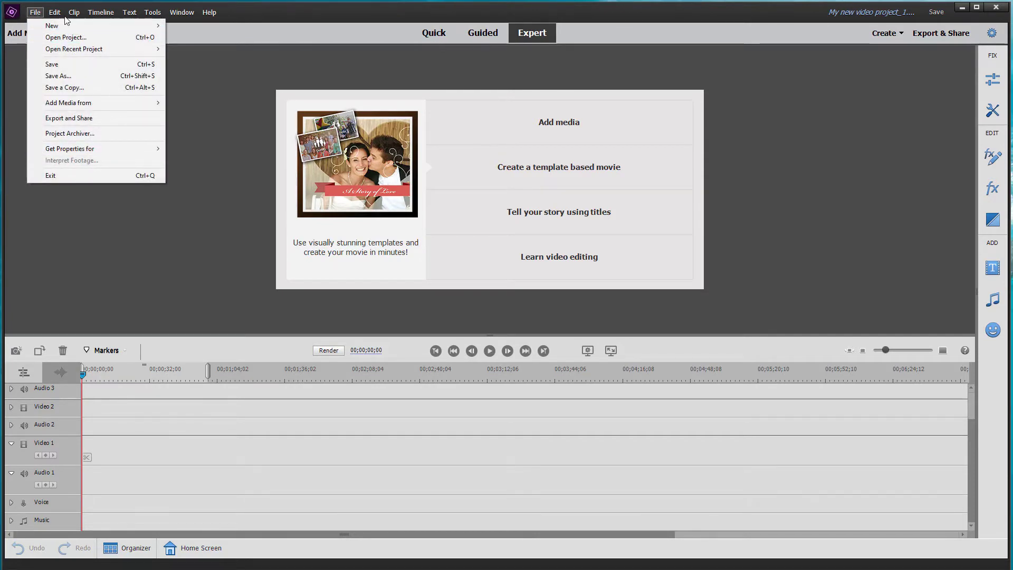
click(35, 12)
click(55, 12)
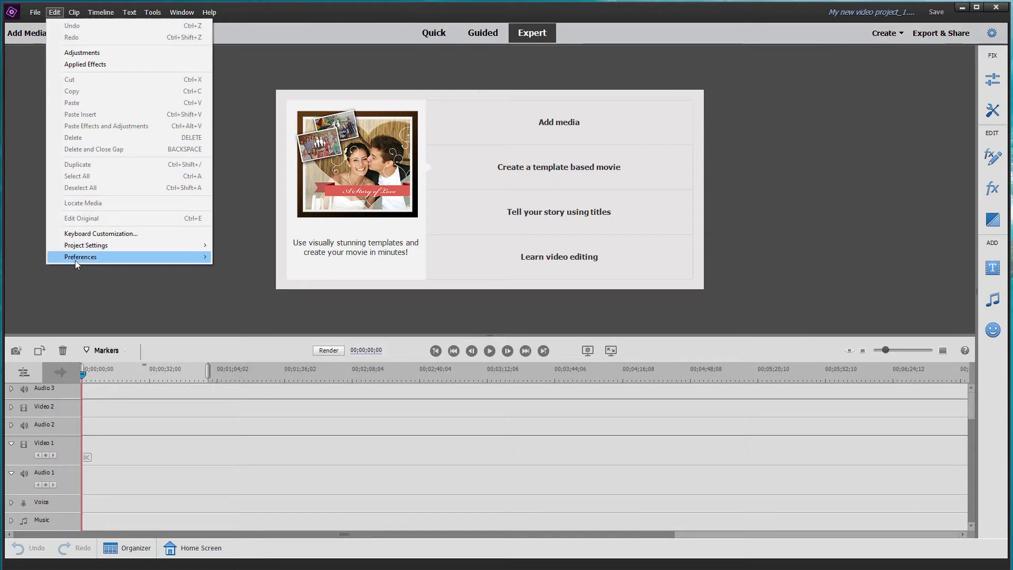
mouse_move(75, 260)
click(244, 257)
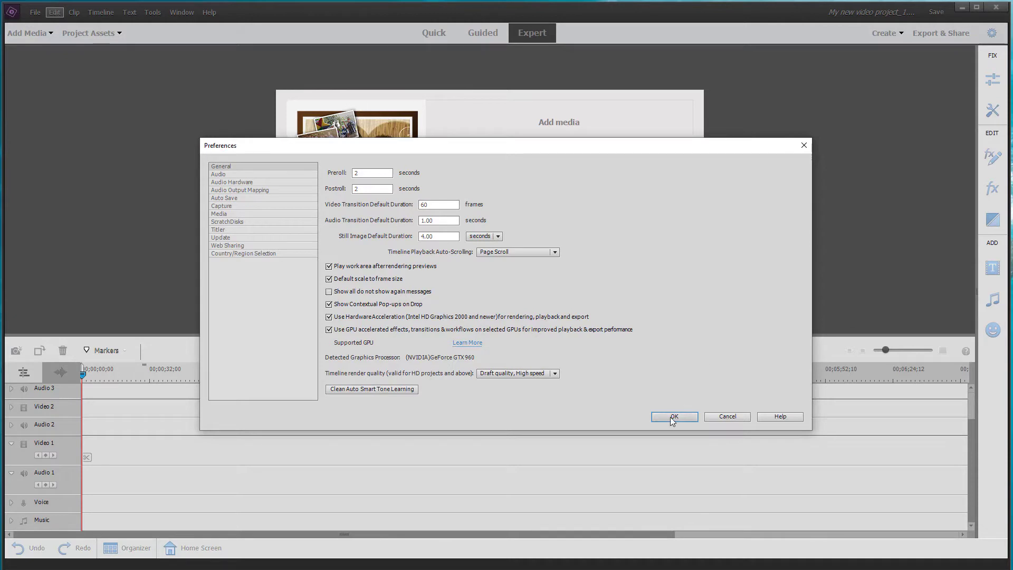
click(673, 417)
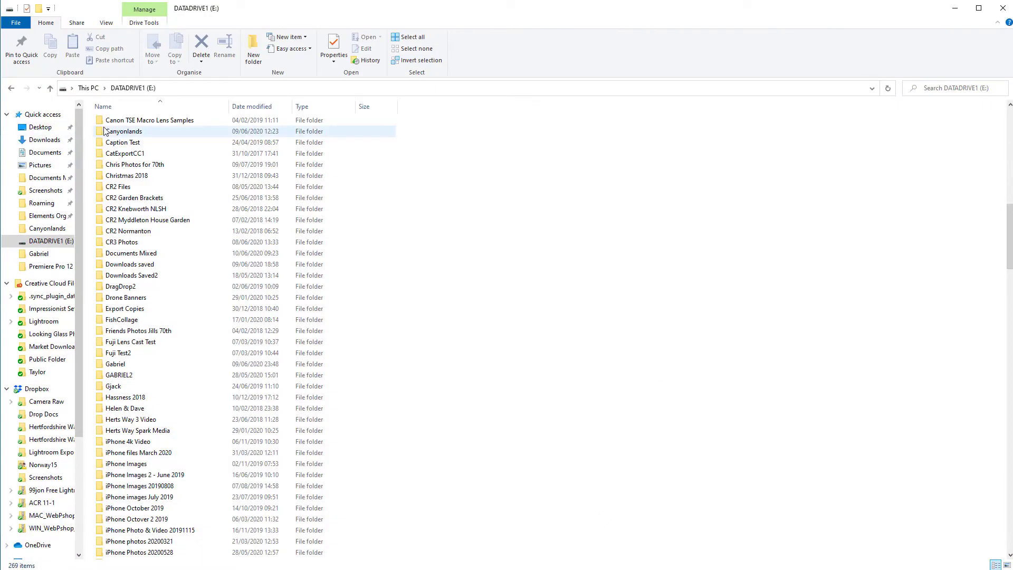
Step: Open the Canyonlands folder, select all ten photos starting from 9725037, and maximize Explorer
mouse_move(102, 137)
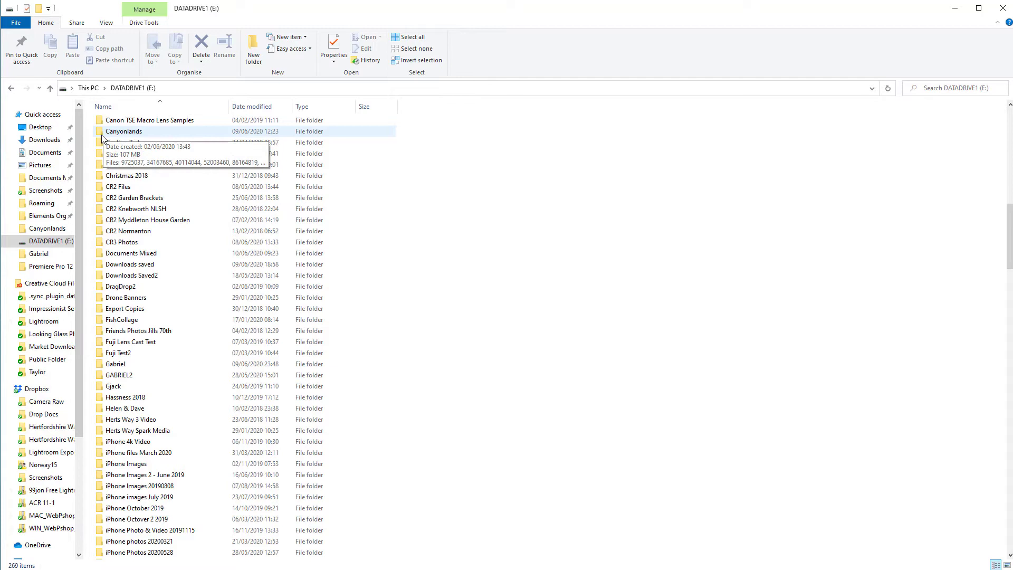
double_click(102, 135)
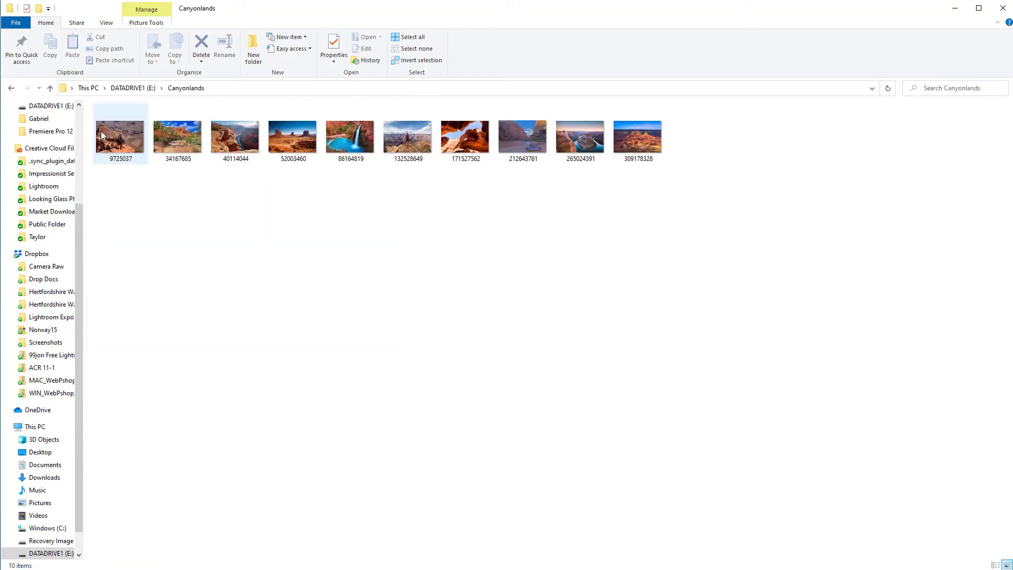
click(101, 133)
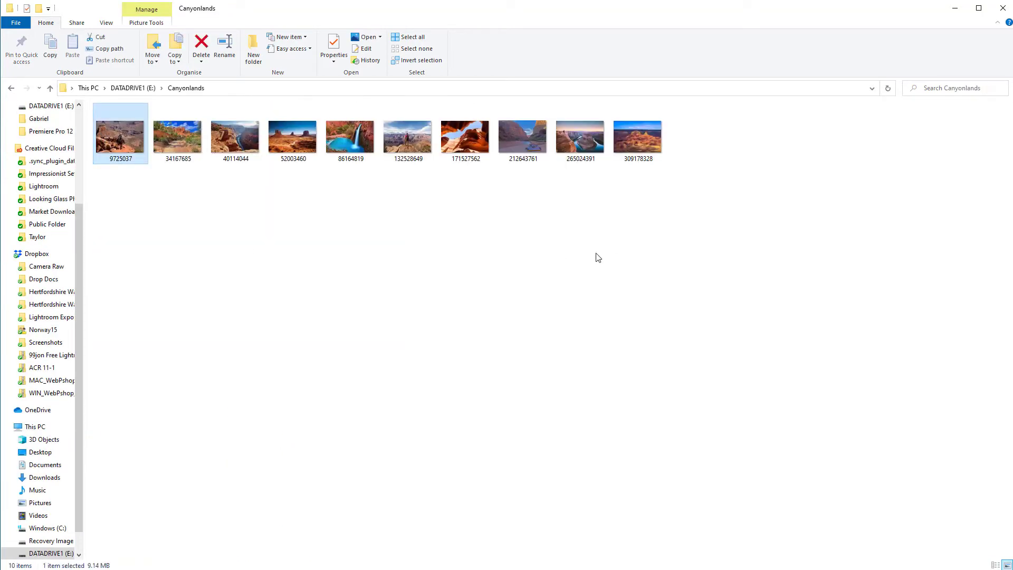
shift+click(633, 135)
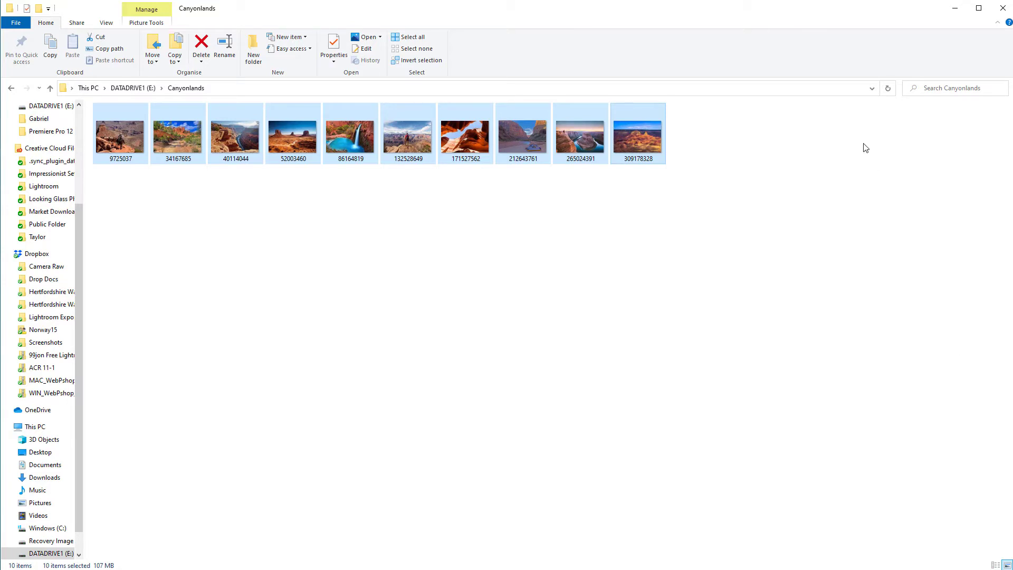
click(979, 9)
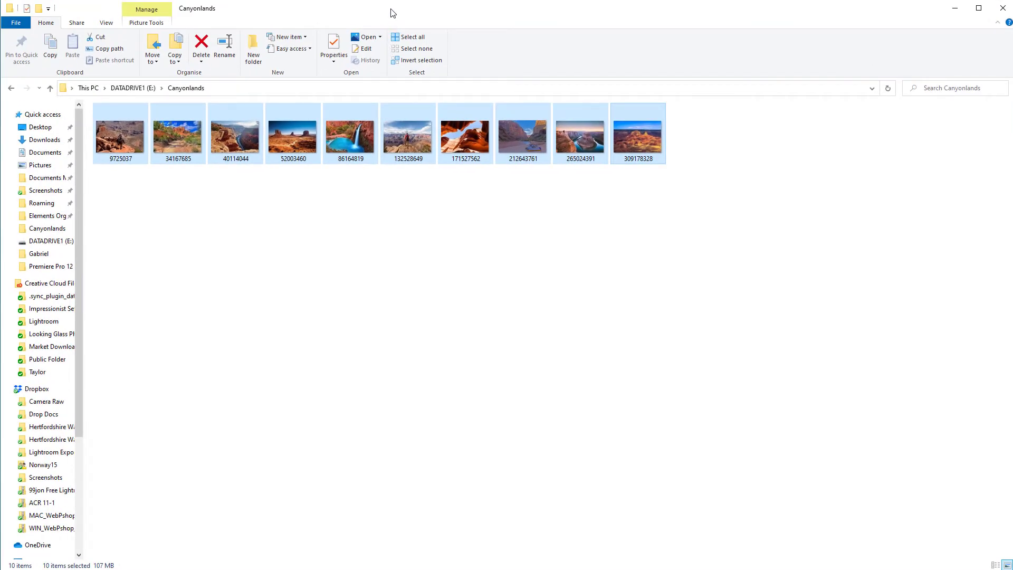
Step: Drop the ten selected Canyonlands photos onto the Video 1 track and close File Explorer
double_click(406, 17)
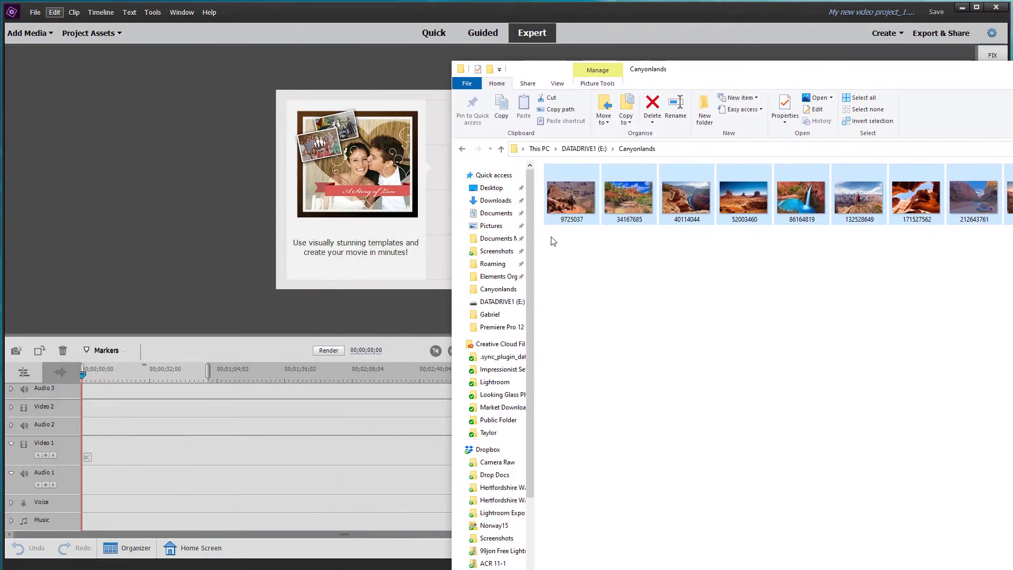
drag(572, 206, 97, 462)
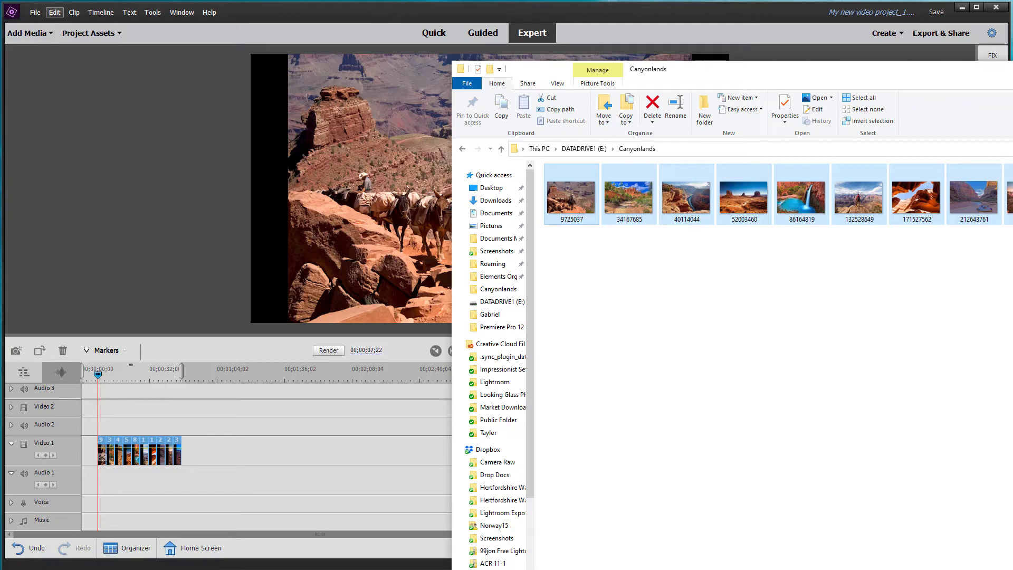
drag(954, 60, 760, 83)
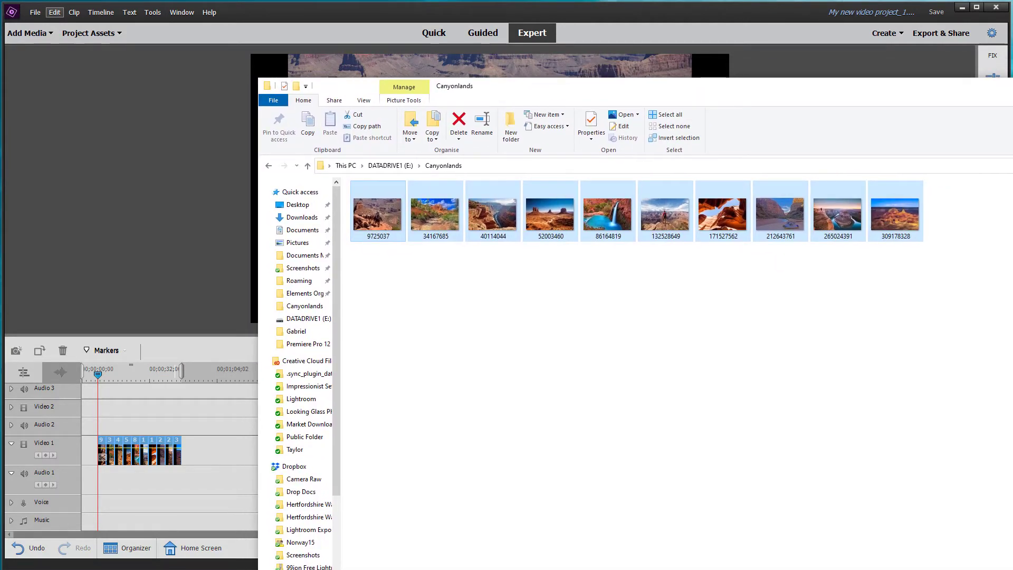
key(alt+Tab)
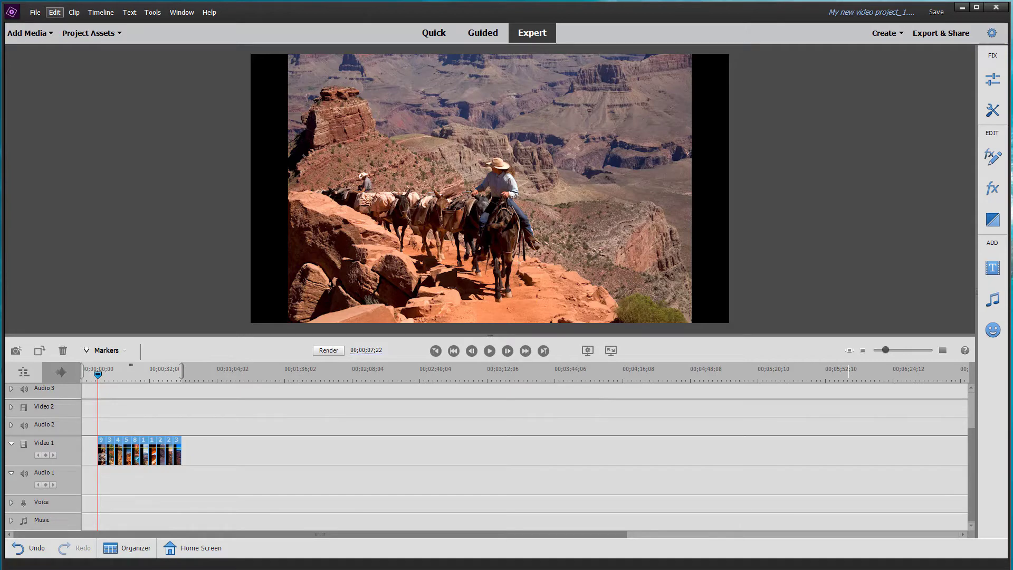
Step: Show the video Transitions with Cross Dissolve as default, and select all photo clips on Video 1
click(992, 220)
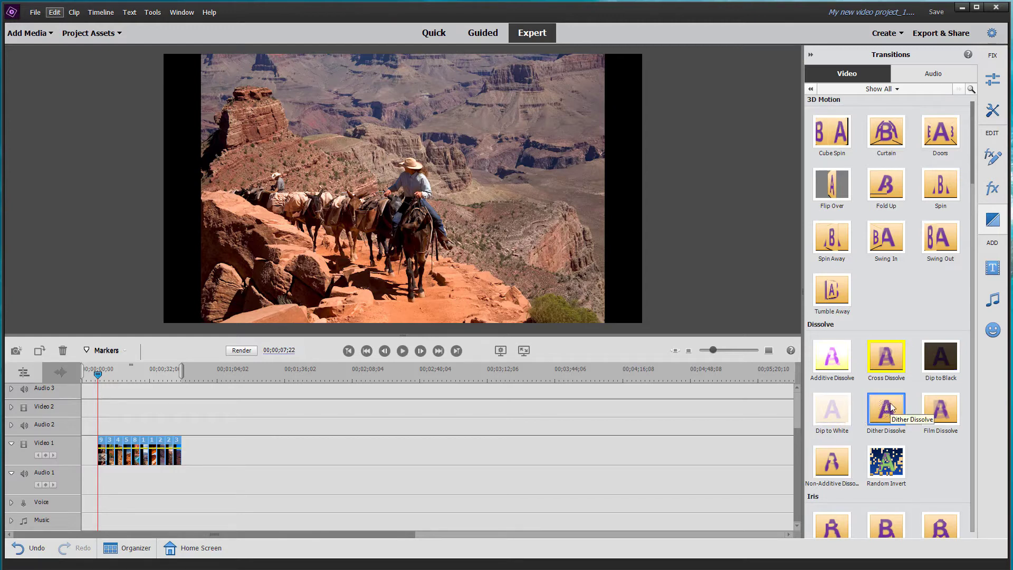
right_click(891, 407)
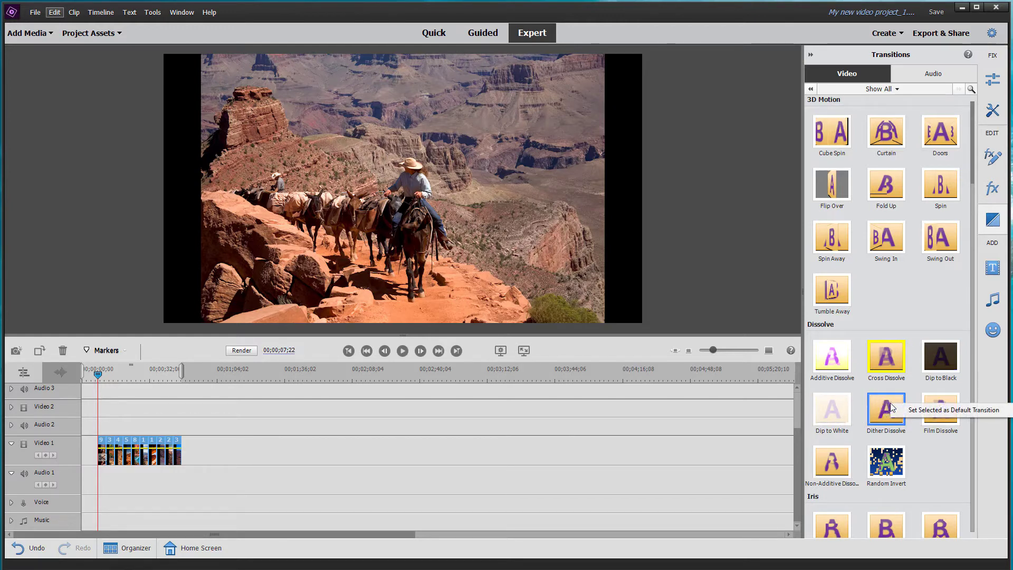
click(950, 409)
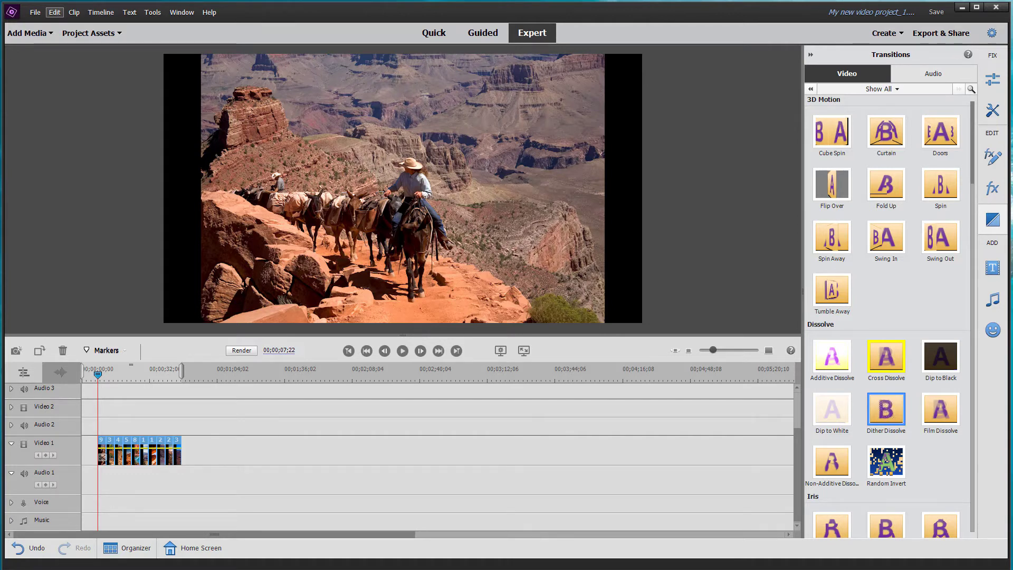
drag(208, 463, 71, 455)
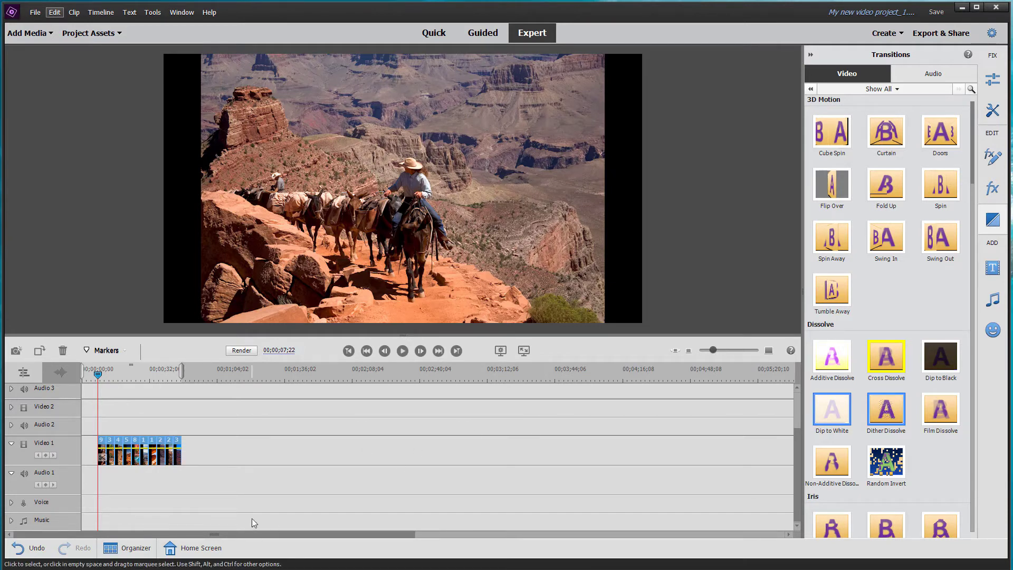
Step: Apply the default Cross Dissolve between all selected photo clips and play the slideshow
right_click(154, 454)
click(181, 546)
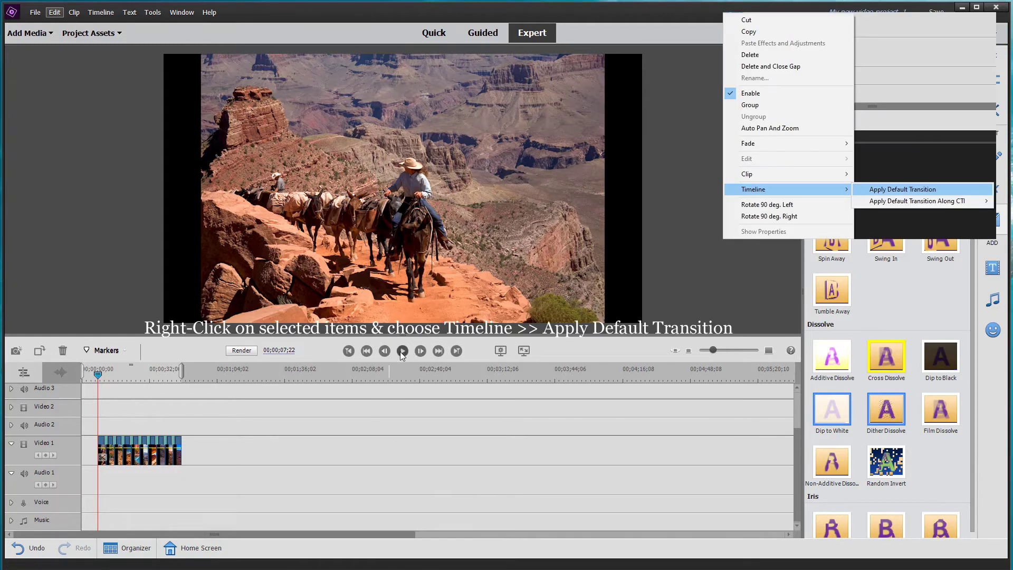
click(401, 351)
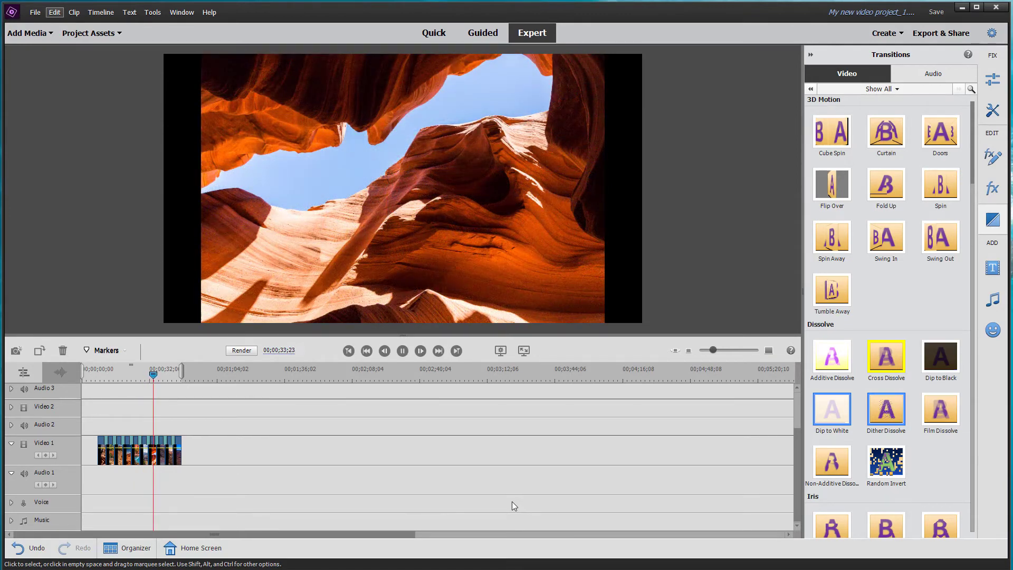
Step: Stop playback, delete the photo clips from Video 1, and return the playhead to 00;00;00;00
key(space)
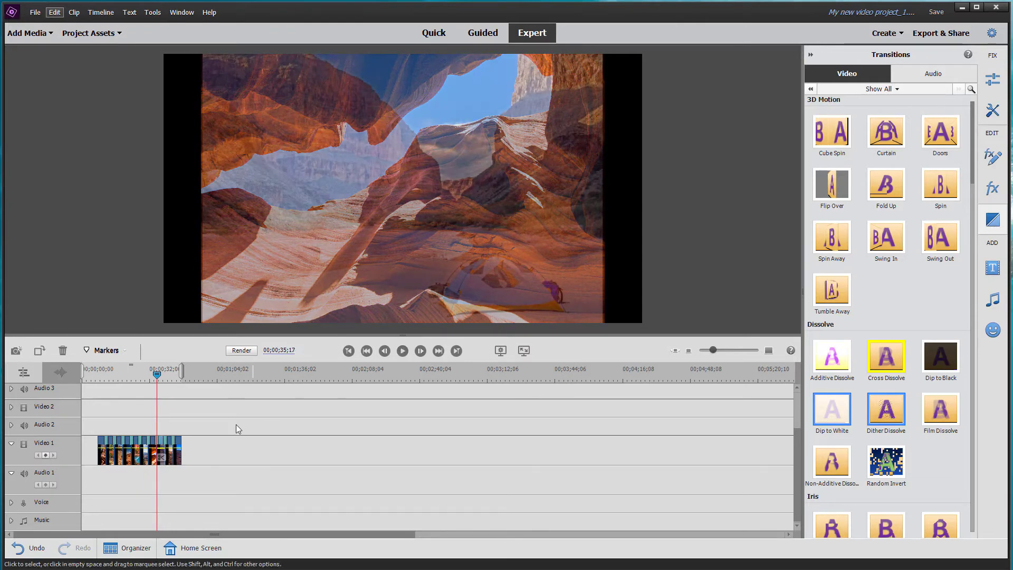
drag(181, 452, 223, 451)
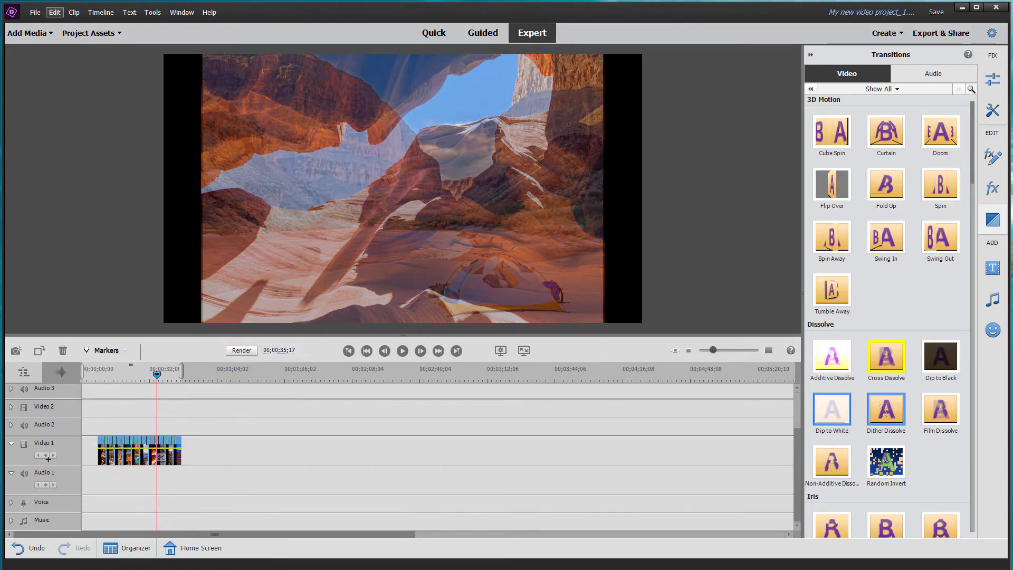
key(Delete)
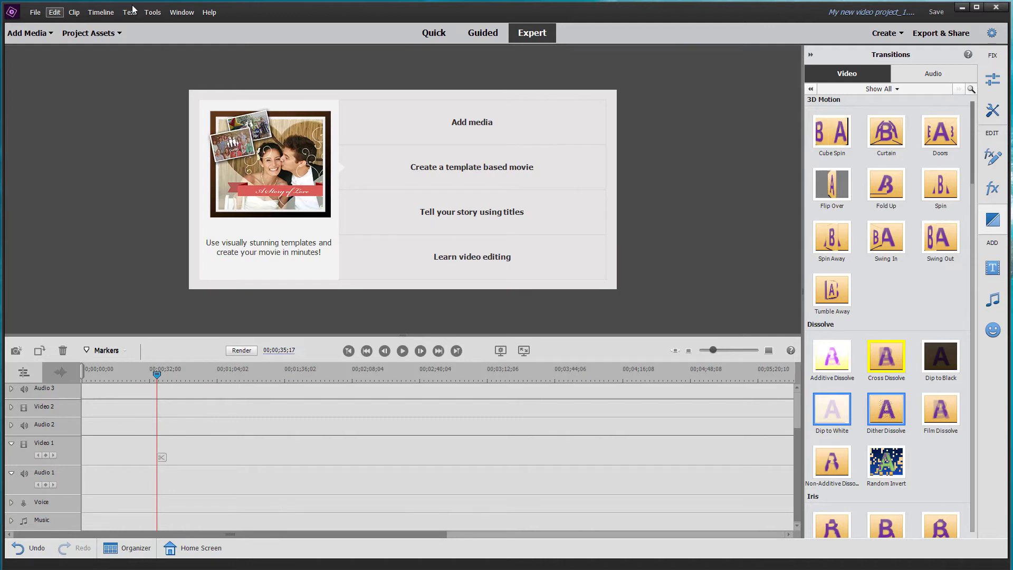
drag(159, 373, 31, 360)
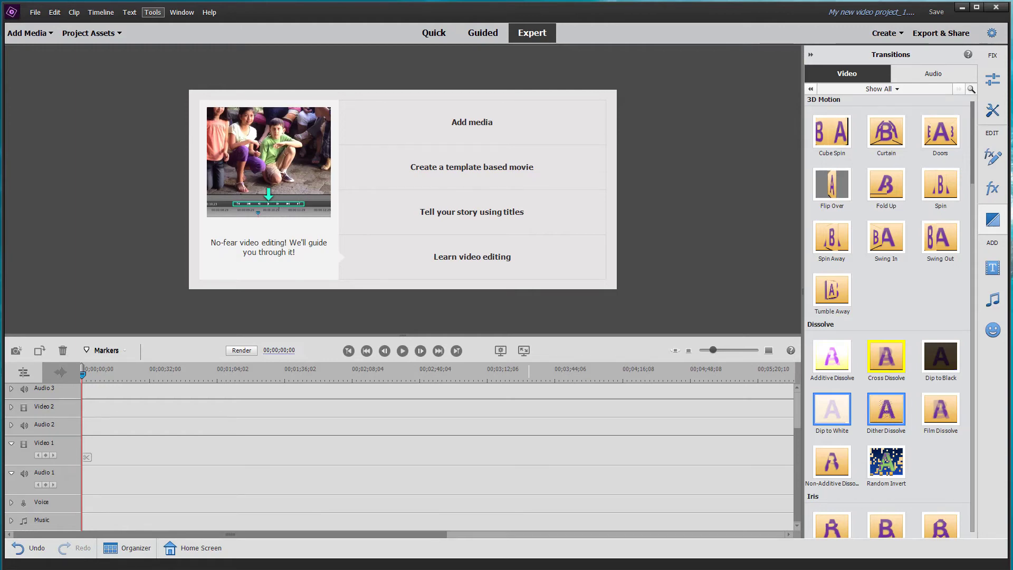
Step: Open Documents Mixed > Canyonlands 16-9 and drag all ten widescreen photos onto Video 1
key(super+e)
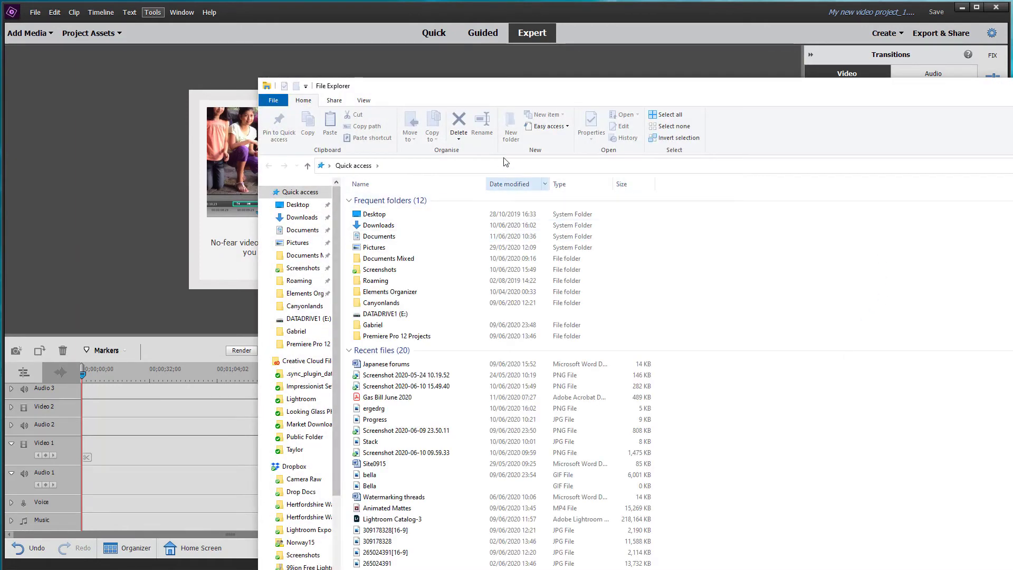
drag(554, 93, 643, 55)
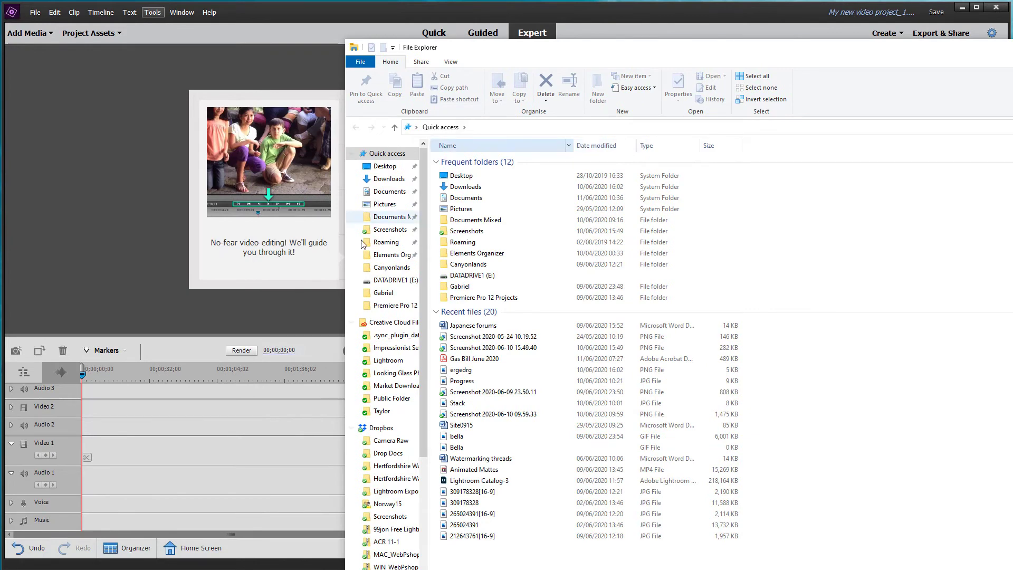
click(397, 217)
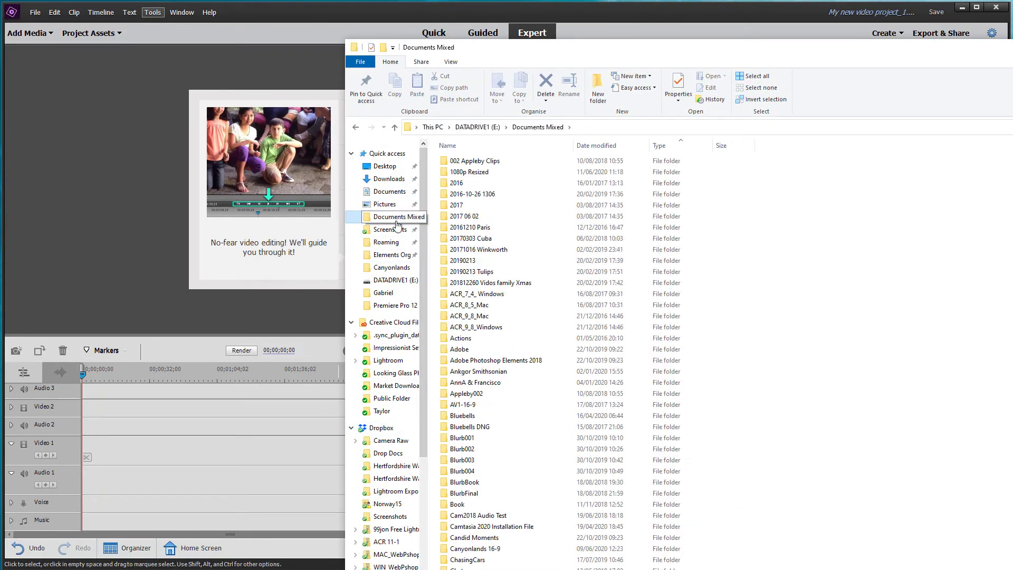
click(489, 550)
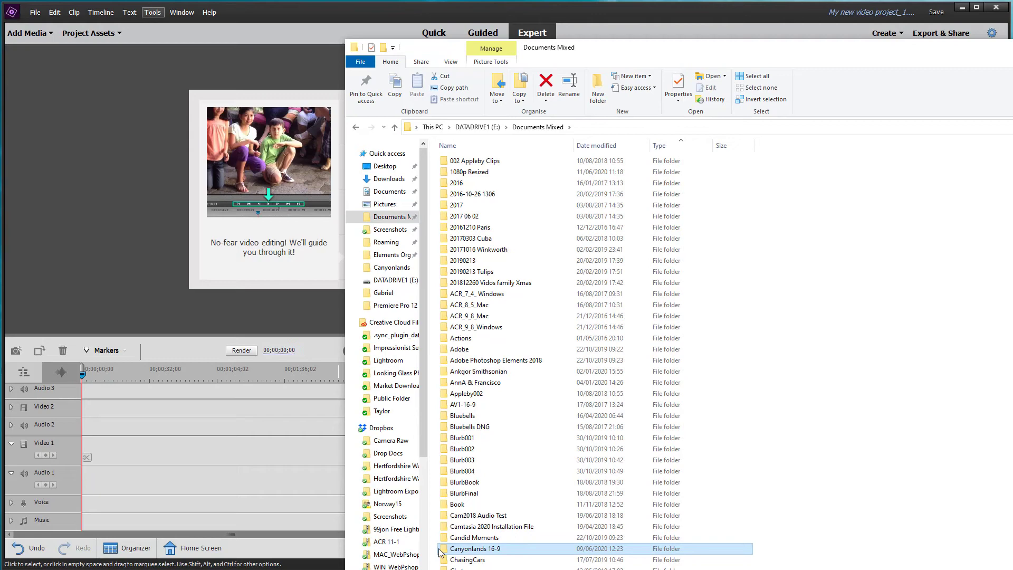
double_click(464, 549)
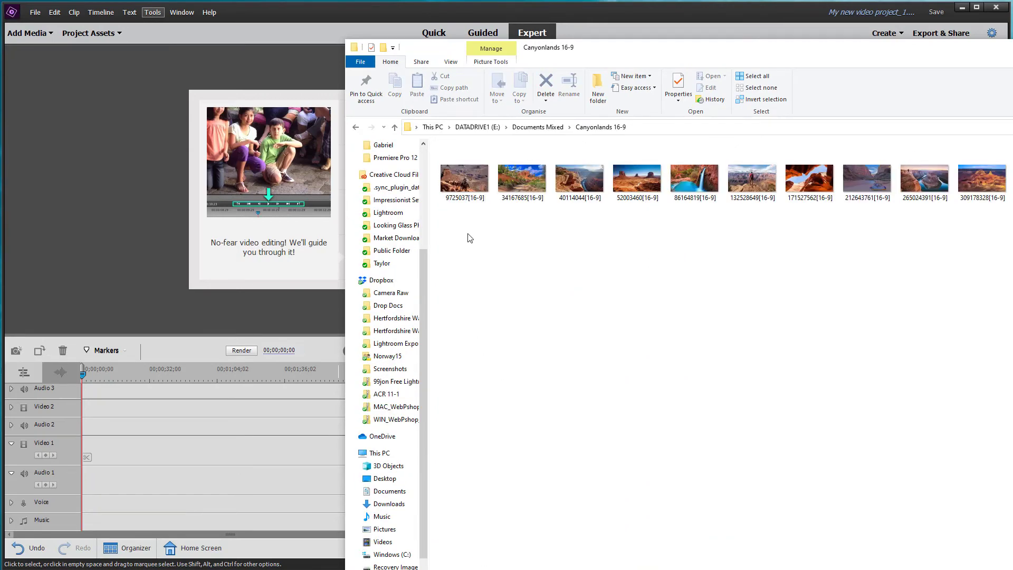
click(466, 191)
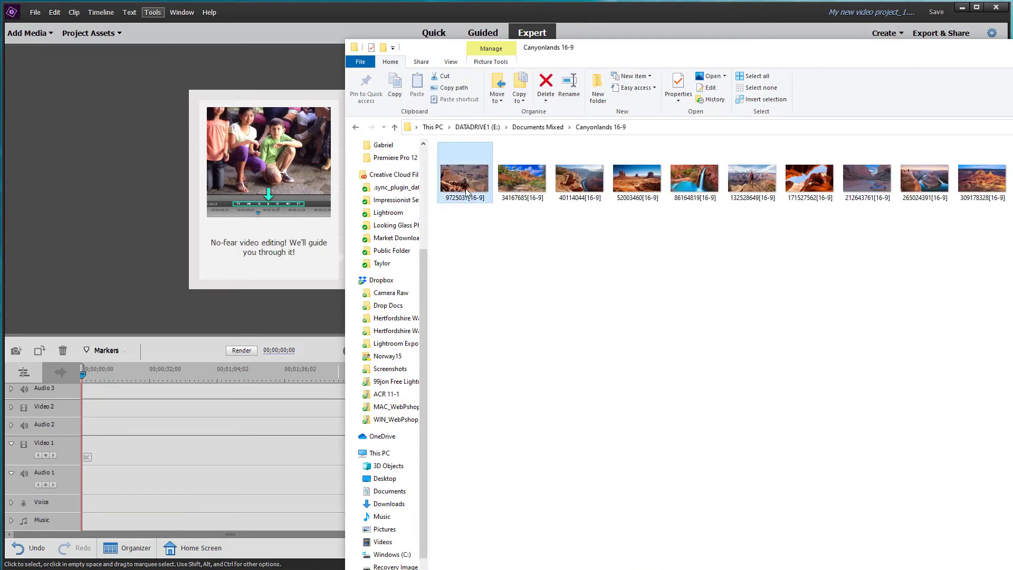
key(ctrl+a)
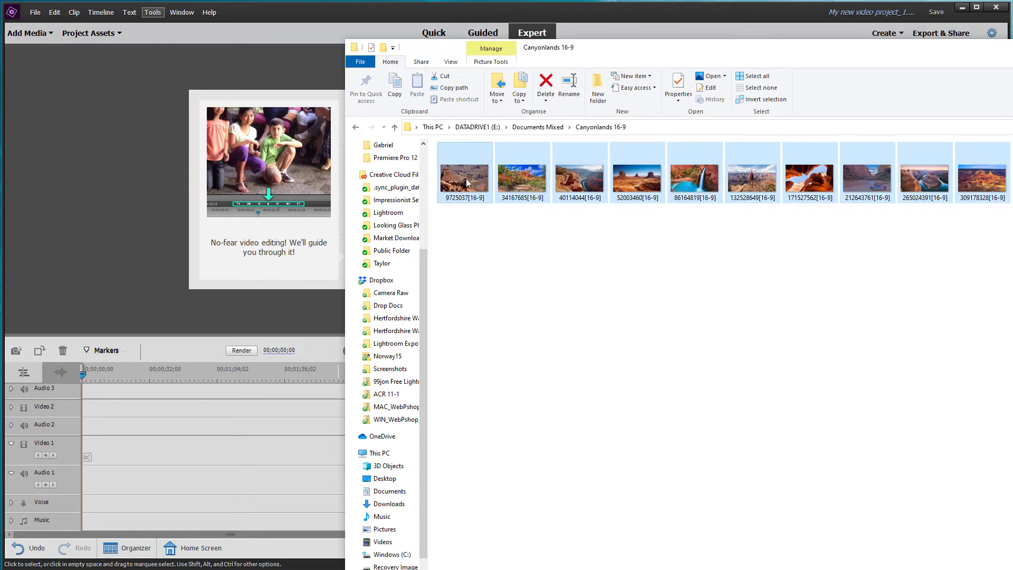
drag(466, 182, 104, 465)
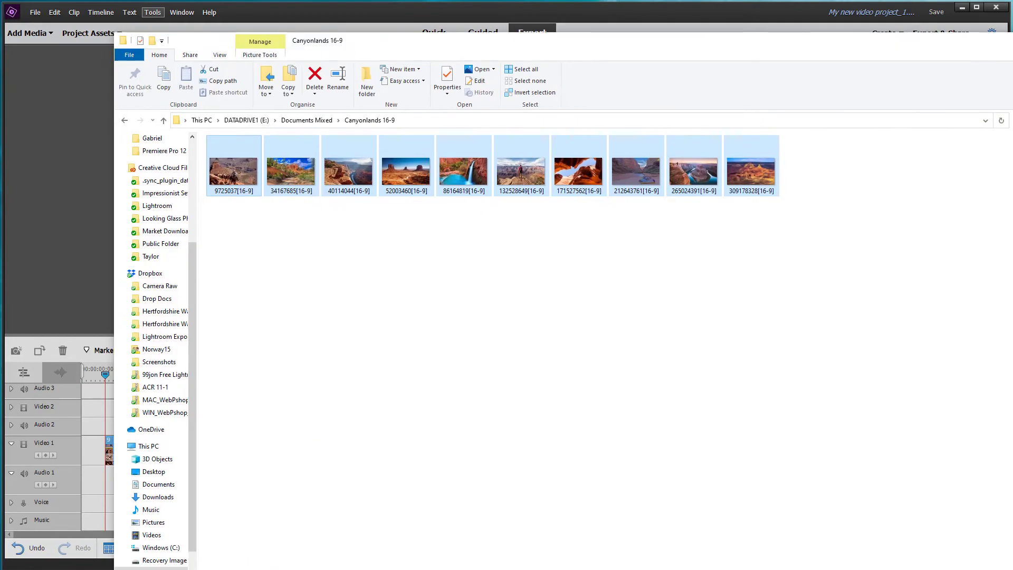
Step: Close File Explorer and select the ten widescreen photo clips on Video 1
key(alt+Tab)
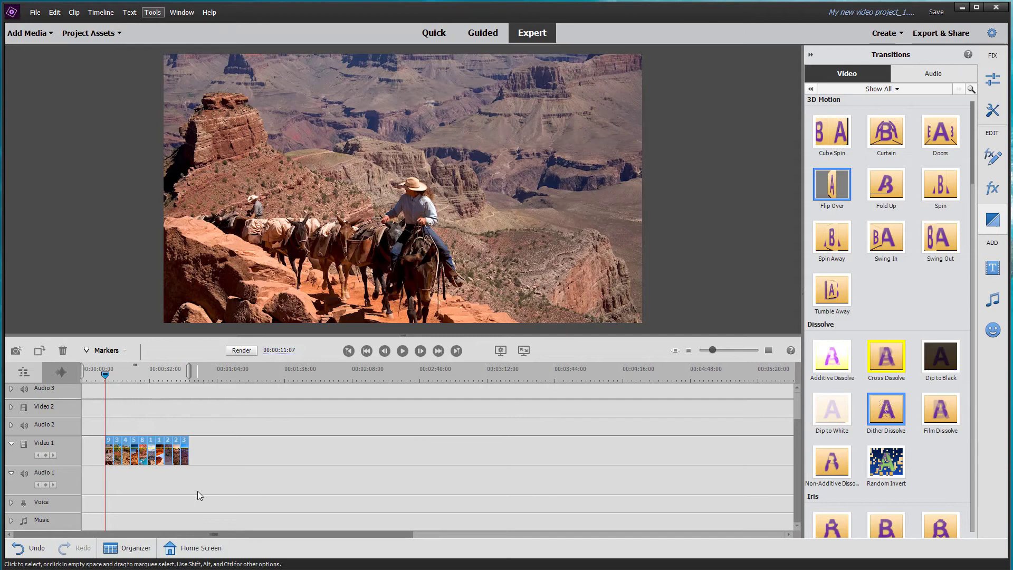
drag(209, 473, 84, 424)
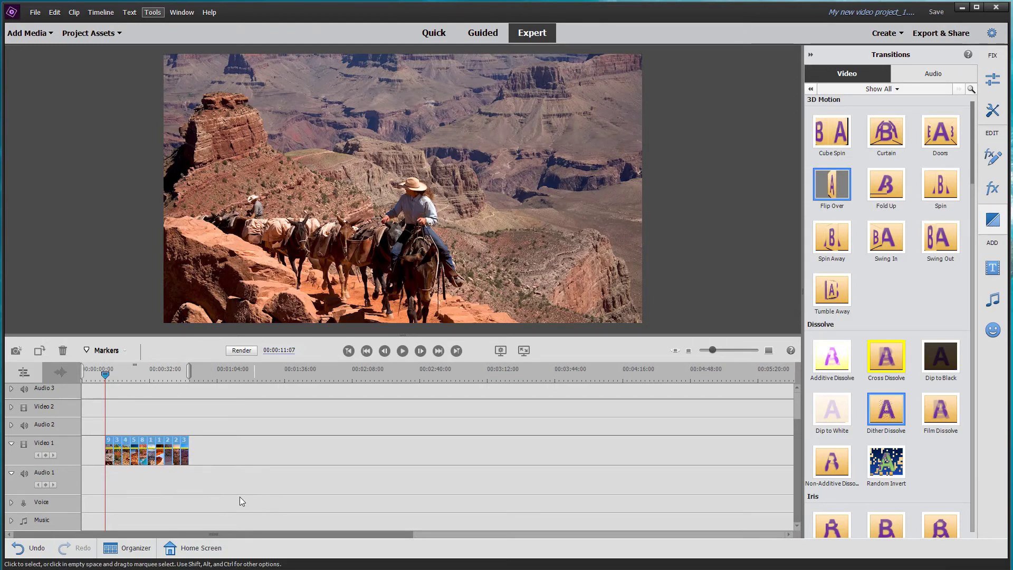
right_click(151, 439)
right_click(161, 454)
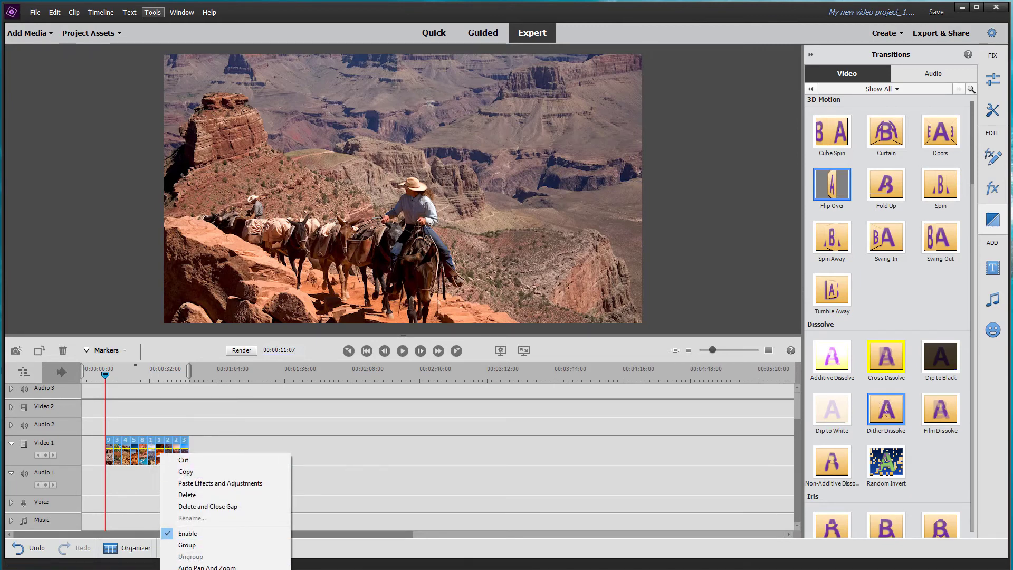
key(Escape)
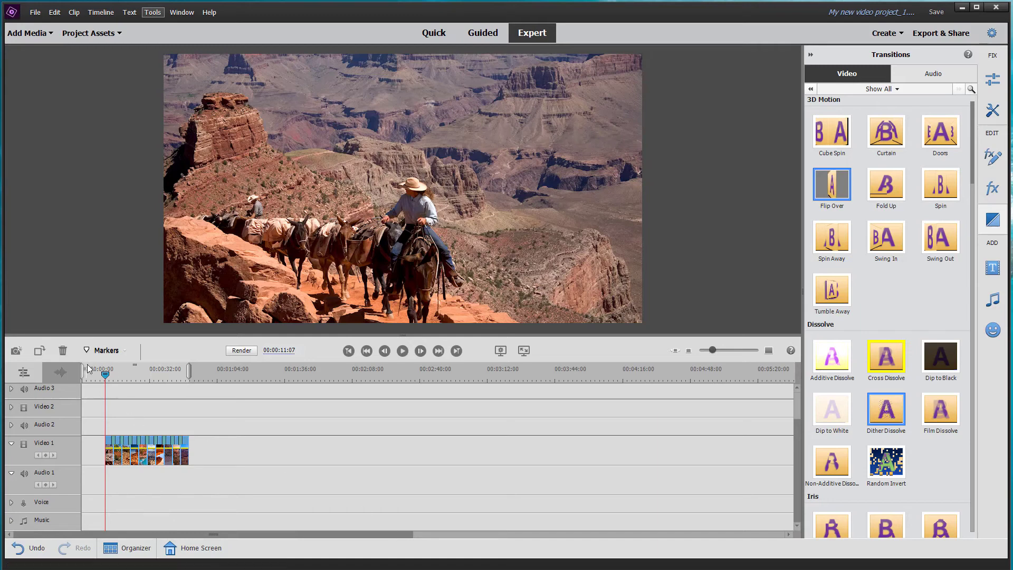
Step: Delete and close the empty gap so the clips start at the timeline's beginning
drag(106, 374, 83, 374)
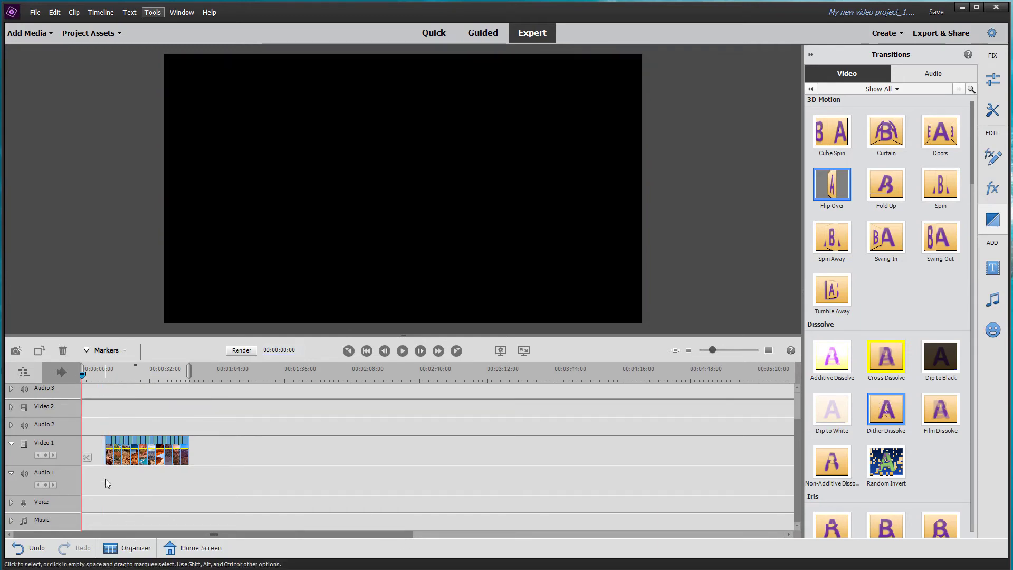
click(94, 449)
right_click(93, 448)
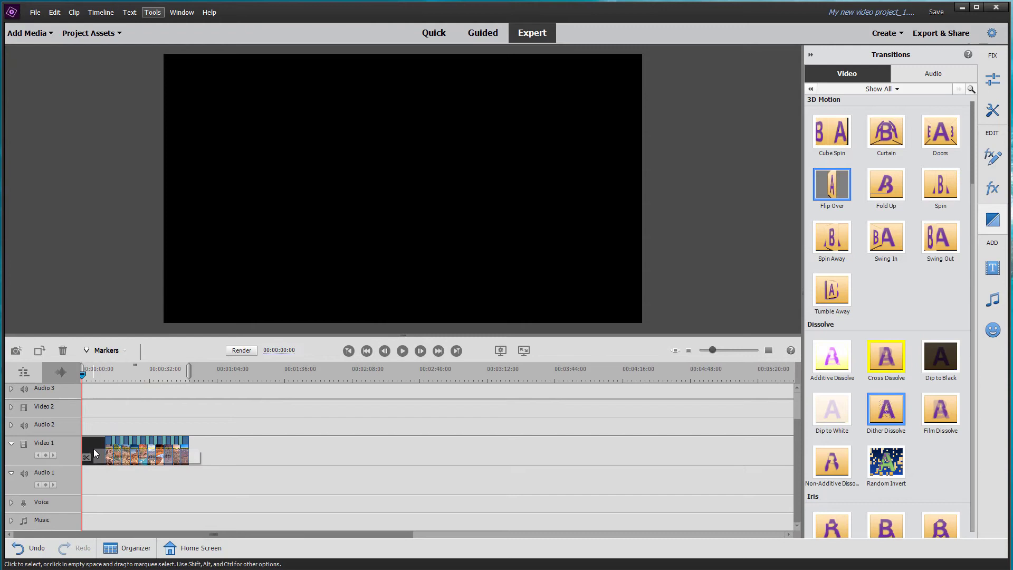
click(147, 457)
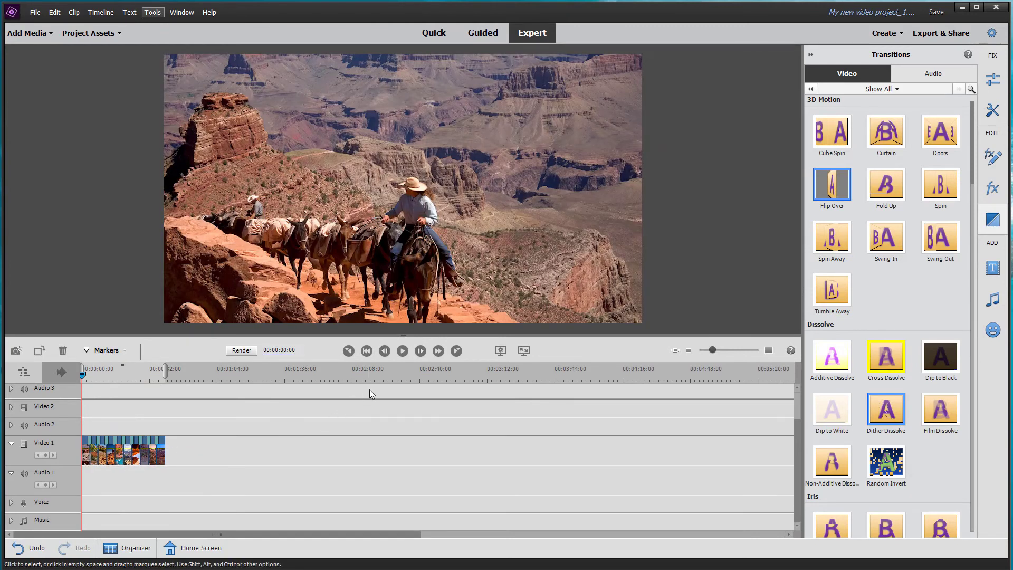
click(404, 351)
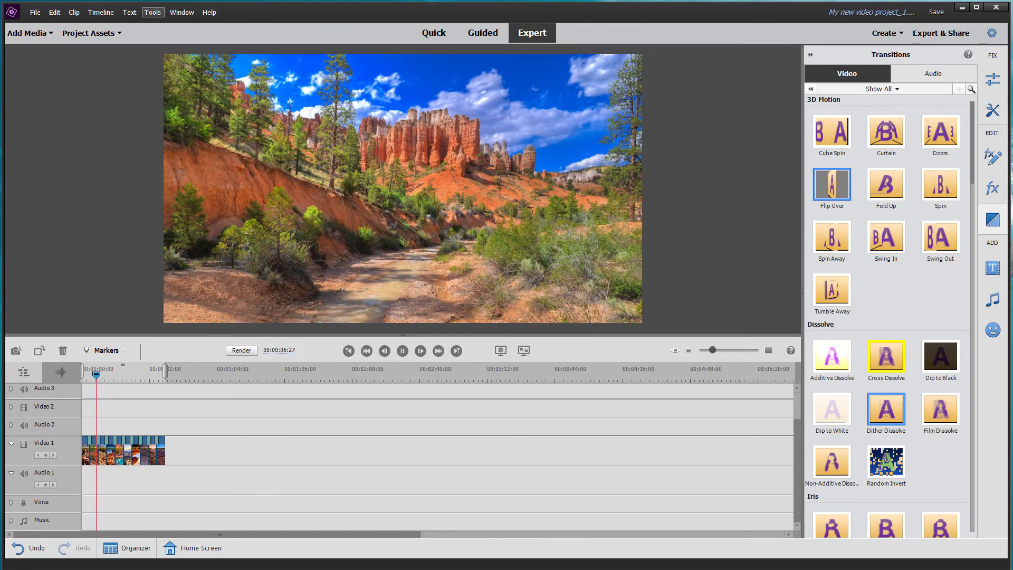
key(space)
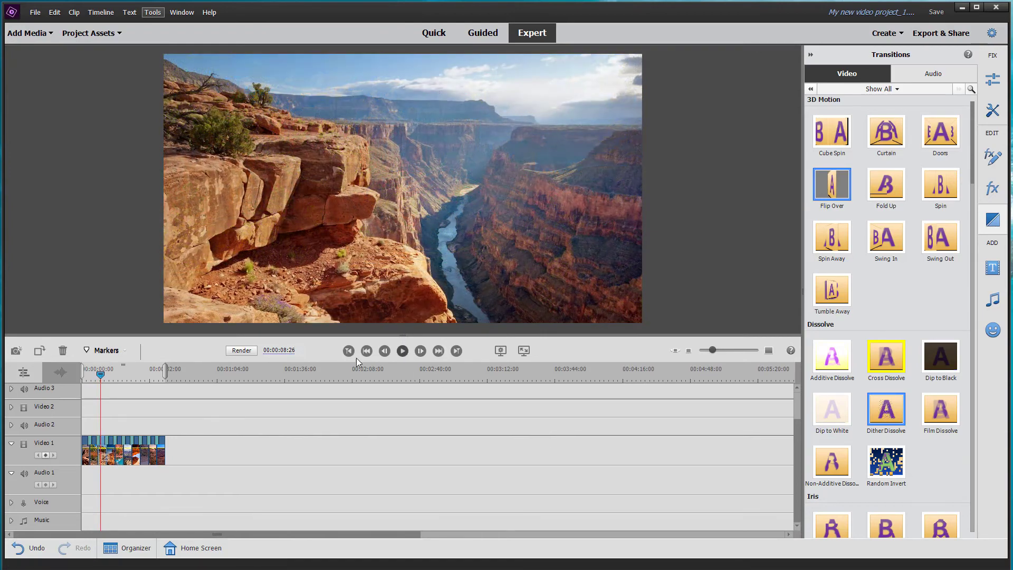
drag(100, 373, 83, 372)
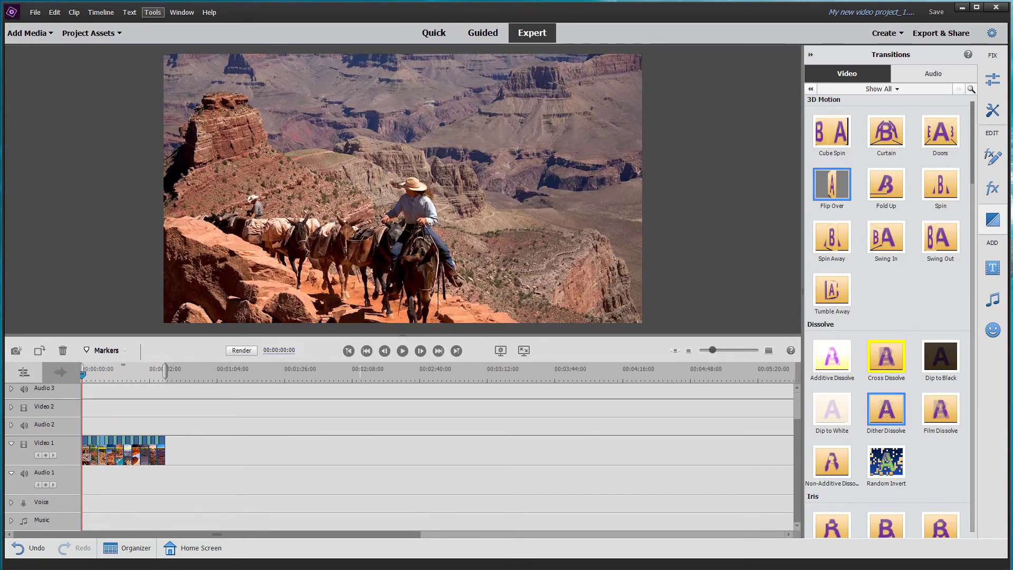
Step: Add the 'Is It Love' score from the Music library to the Audio 1 track
click(999, 303)
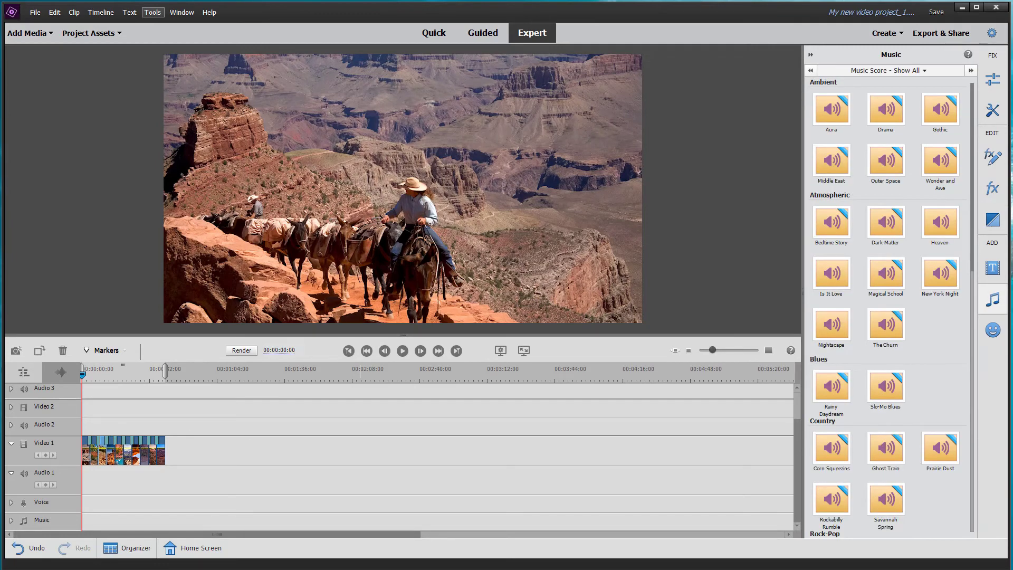
mouse_move(842, 280)
click(826, 282)
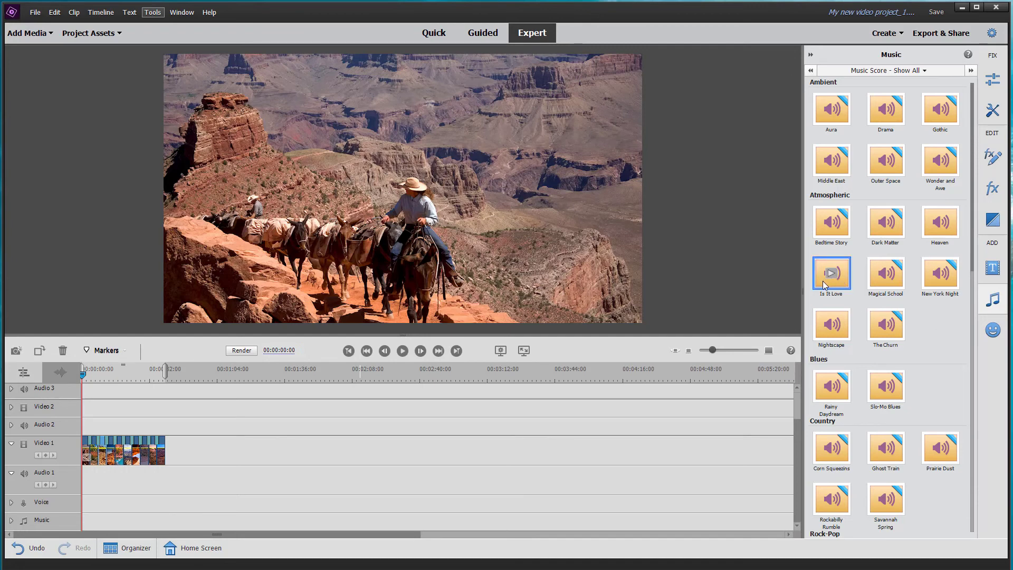
drag(824, 284, 100, 468)
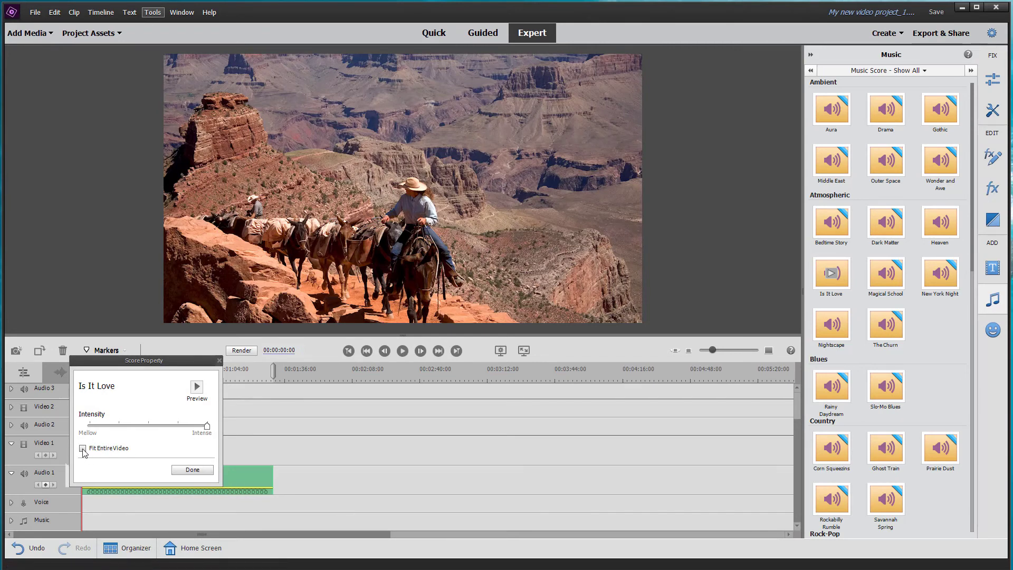
Step: Fit the 'Is It Love' score to the entire video and play the slideshow with music
click(200, 470)
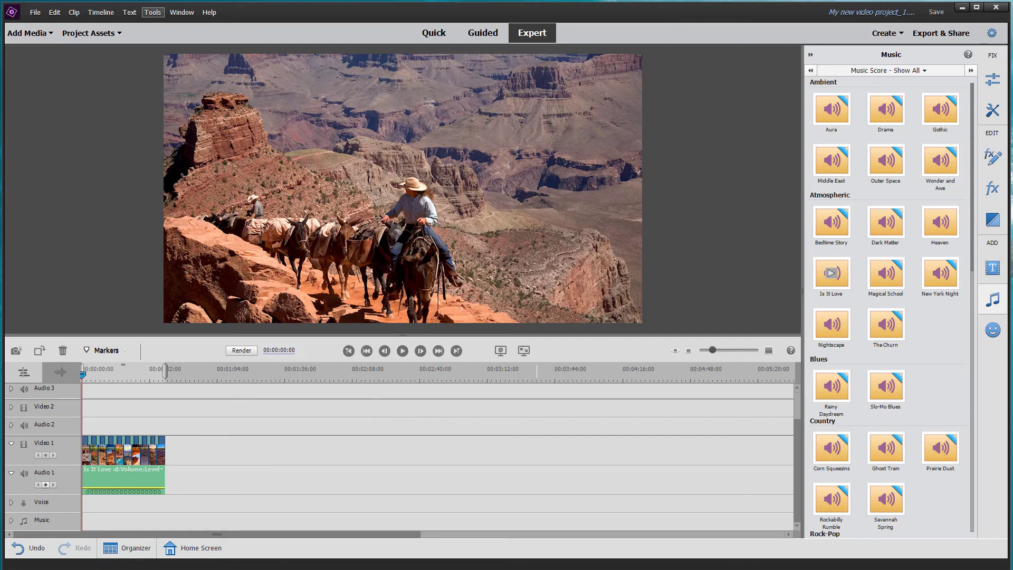
key(space)
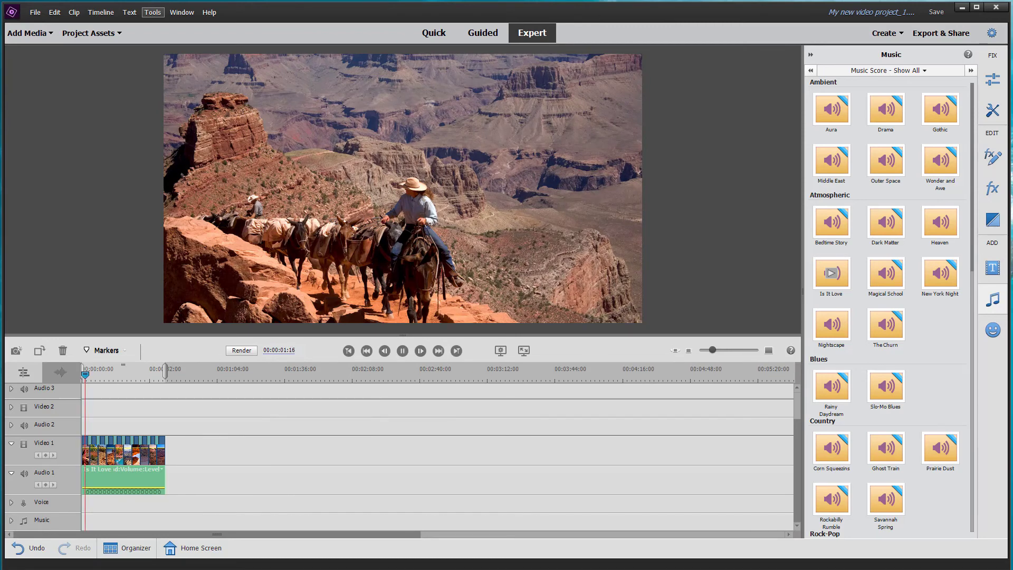